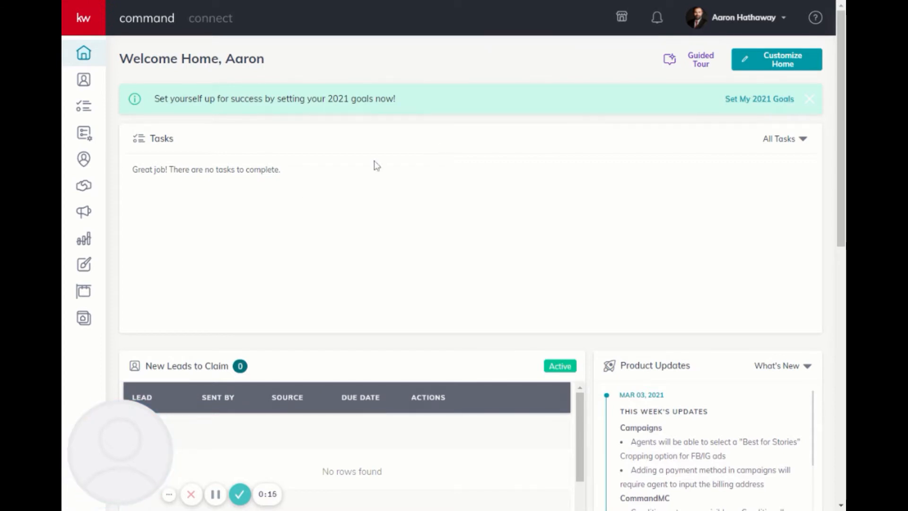
Step: Open the Goals page in the reporting area and start the goal setting guide from the goals settings
{"action": "left_click", "coordinate": [90, 22]}
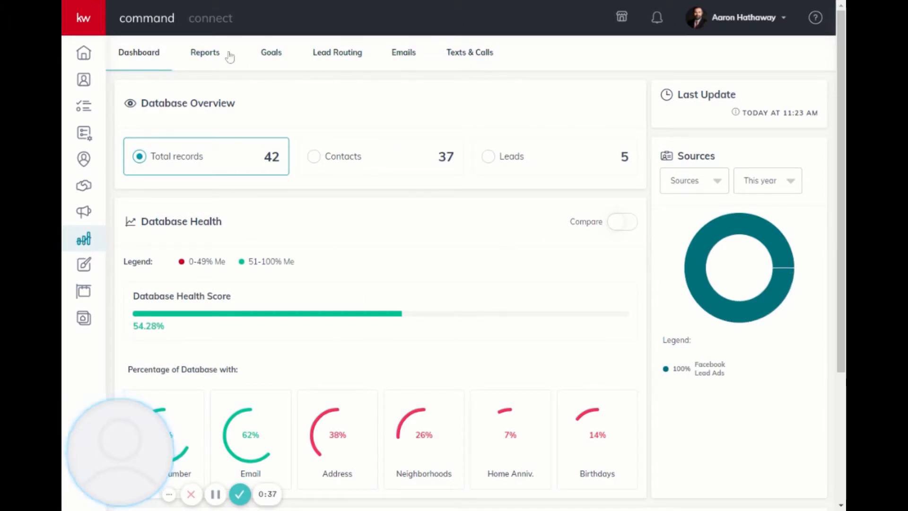
{"action": "left_click", "coordinate": [271, 55]}
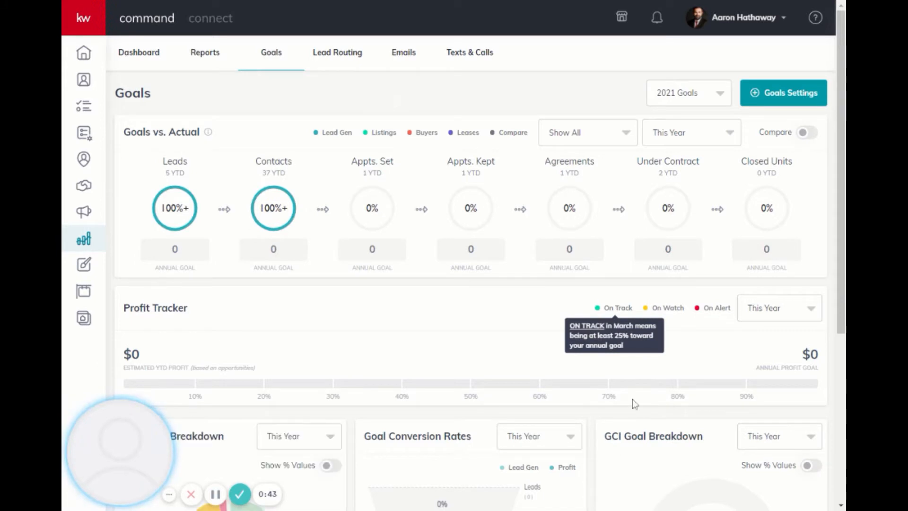
{"action": "scroll", "coordinate": [453, 258], "scroll_direction": "down", "scroll_amount": 5}
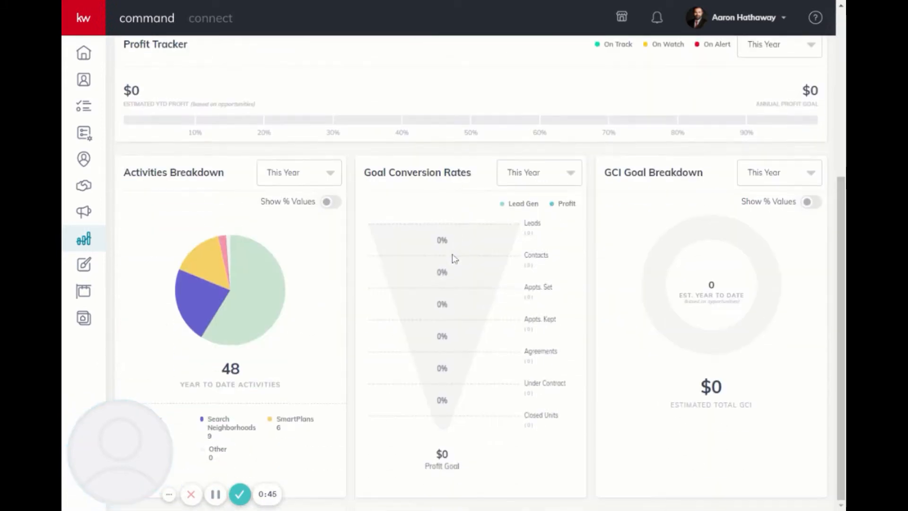
{"action": "scroll", "coordinate": [453, 258], "scroll_direction": "up", "scroll_amount": 5}
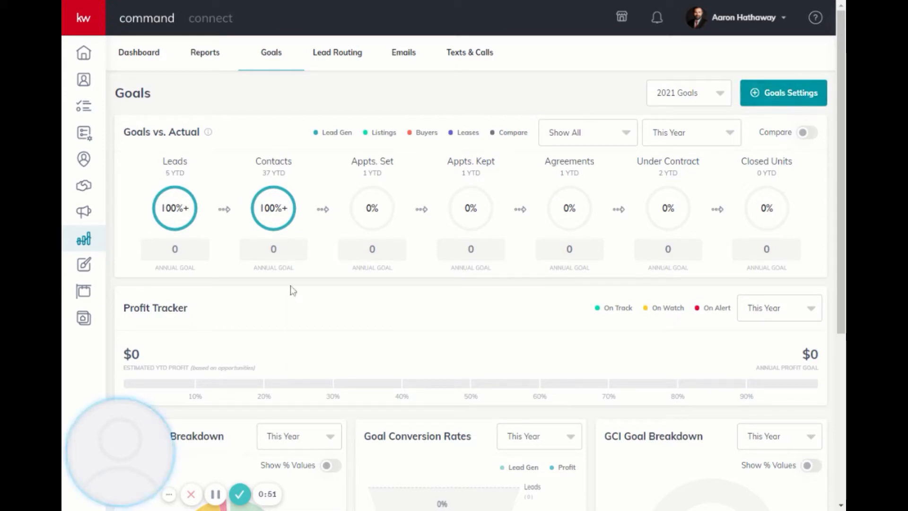
{"action": "left_click", "coordinate": [789, 94]}
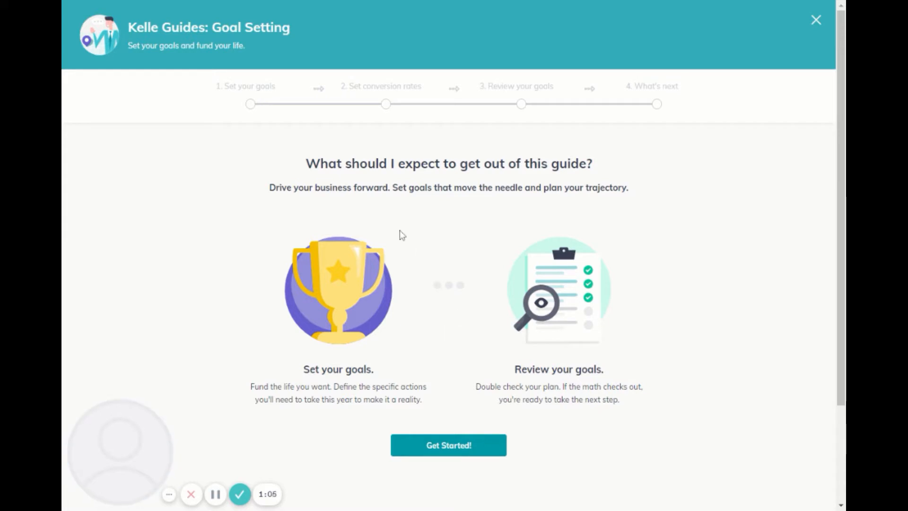
{"action": "left_click", "coordinate": [447, 452]}
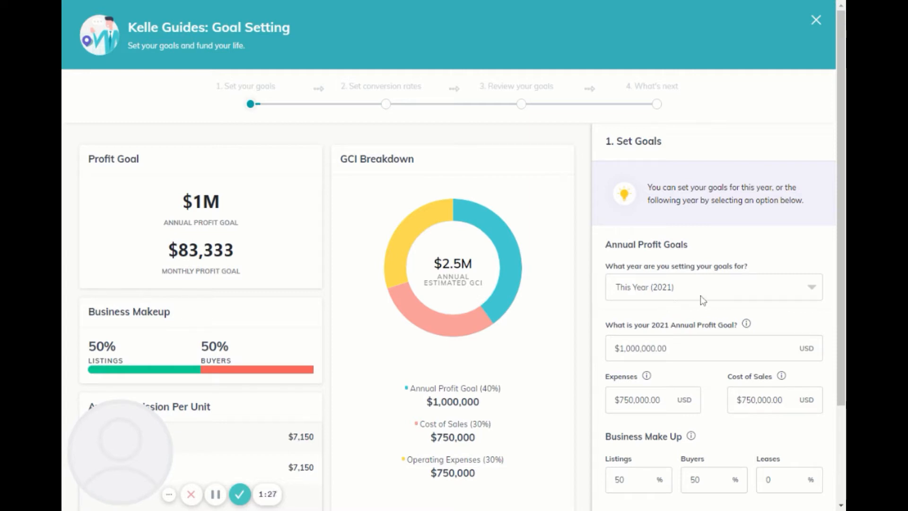
Step: Set the 2021 annual profit goal to $100,000
{"action": "scroll", "coordinate": [686, 312], "scroll_direction": "down", "scroll_amount": 1}
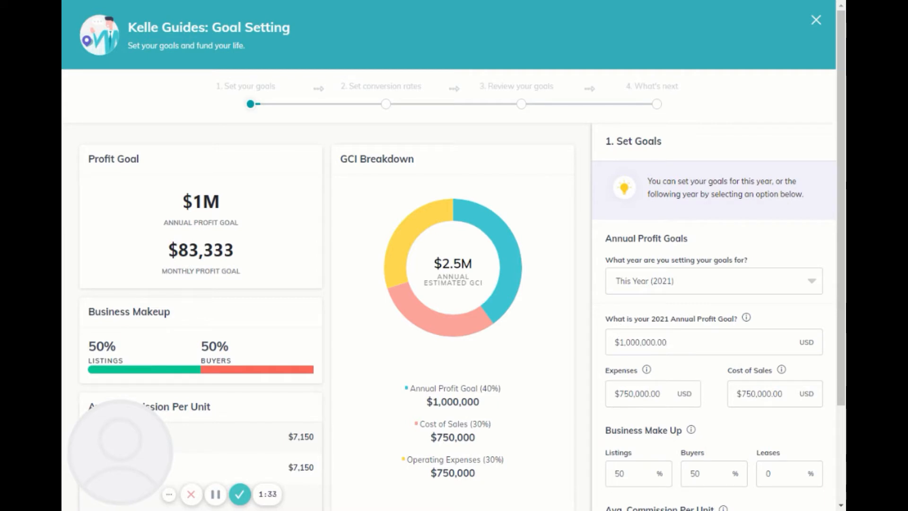
{"action": "left_click", "coordinate": [668, 341]}
{"action": "left_click_drag", "start_coordinate": [668, 342], "coordinate": [612, 342]}
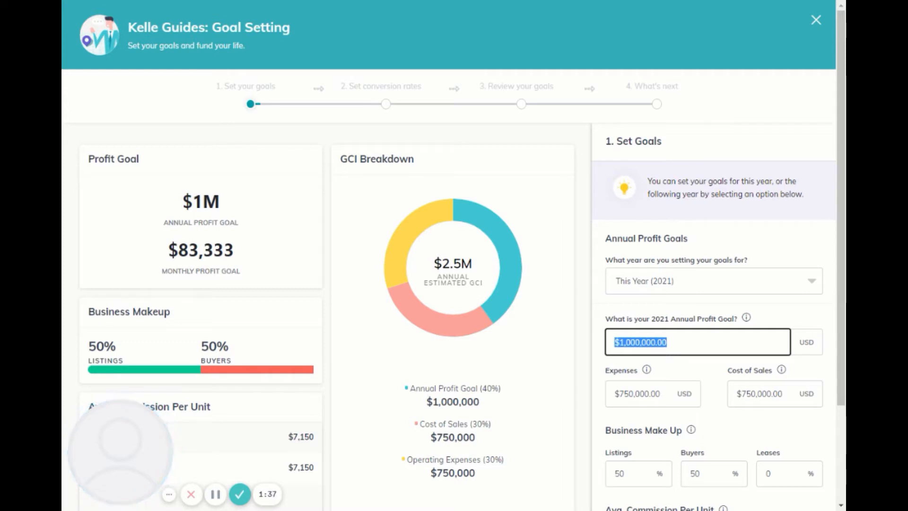
{"action": "type", "text": "1"}
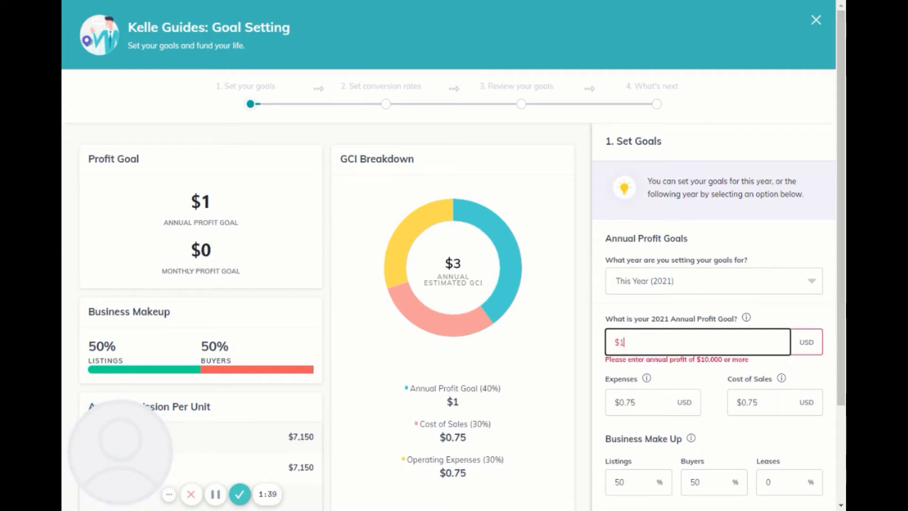
{"action": "type", "text": "00,000"}
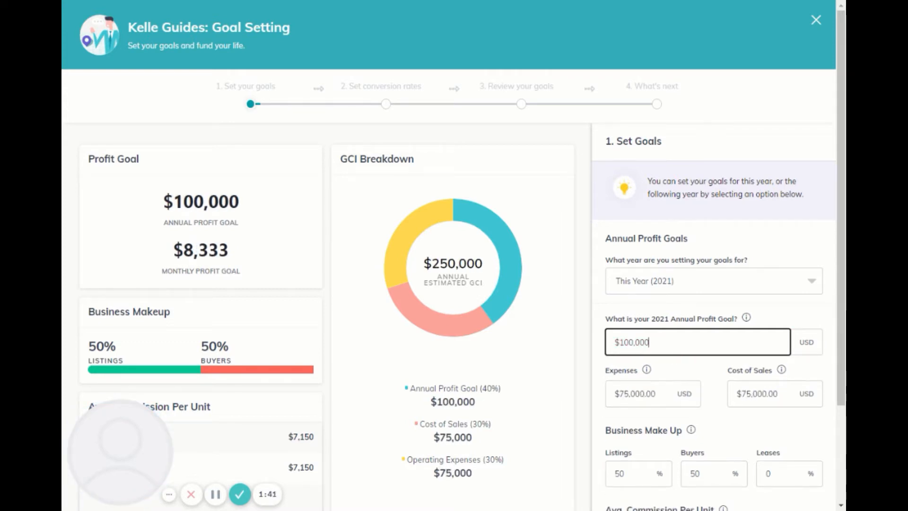
{"action": "mouse_move", "coordinate": [647, 371]}
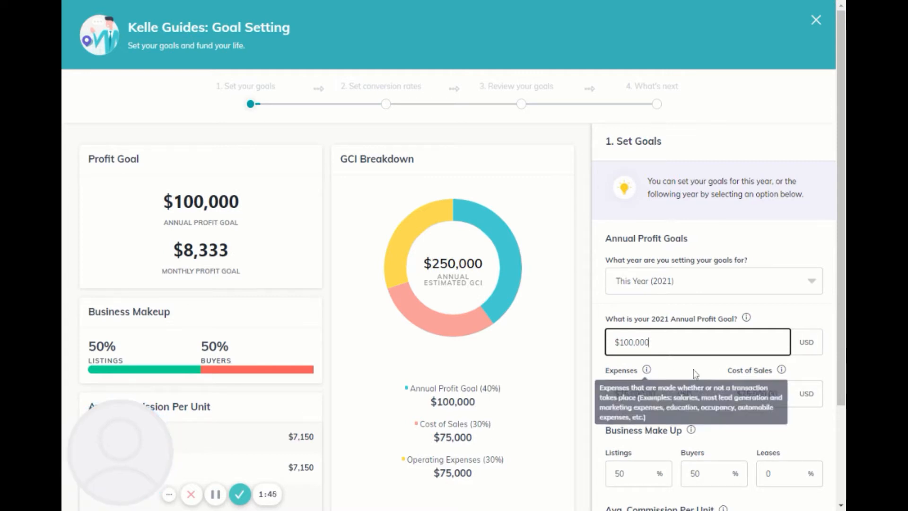
{"action": "mouse_move", "coordinate": [782, 370]}
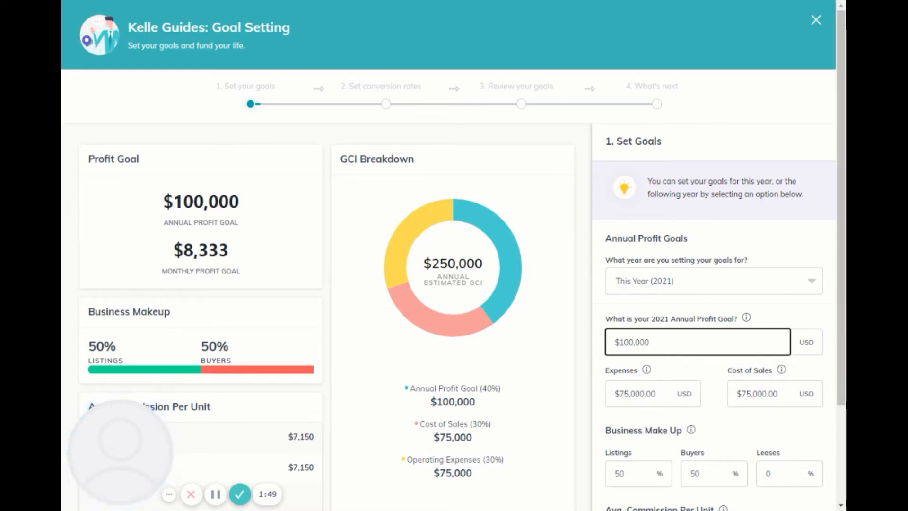
Step: Set the business make-up to 60% buyers and 40% listings
{"action": "scroll", "coordinate": [633, 332], "scroll_direction": "down", "scroll_amount": 3}
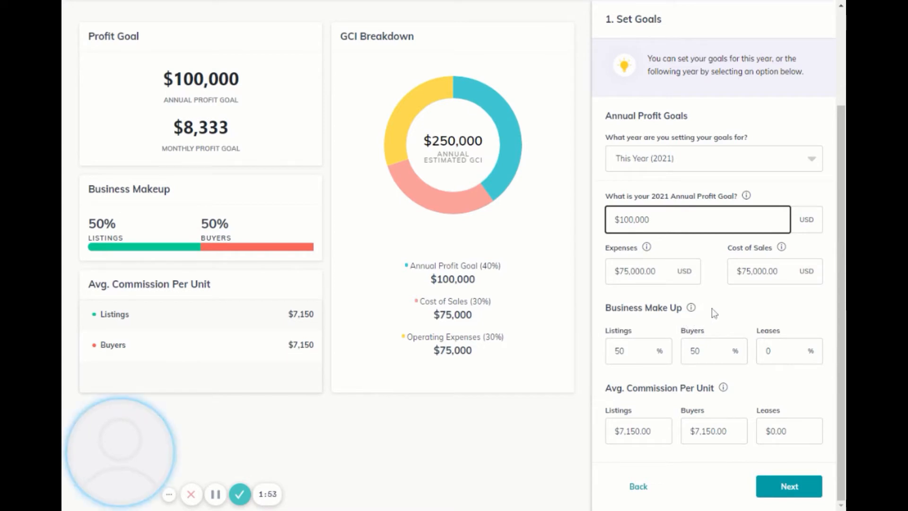
{"action": "mouse_move", "coordinate": [691, 310]}
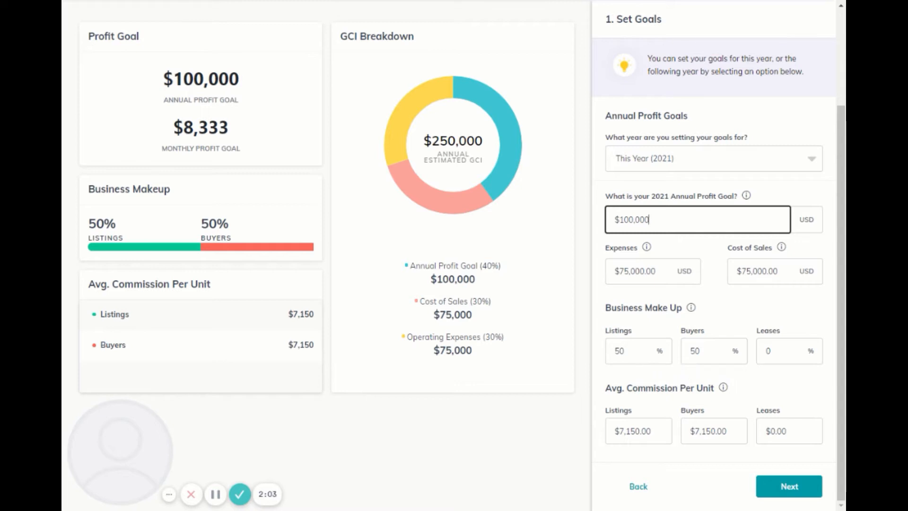
{"action": "left_click", "coordinate": [702, 362]}
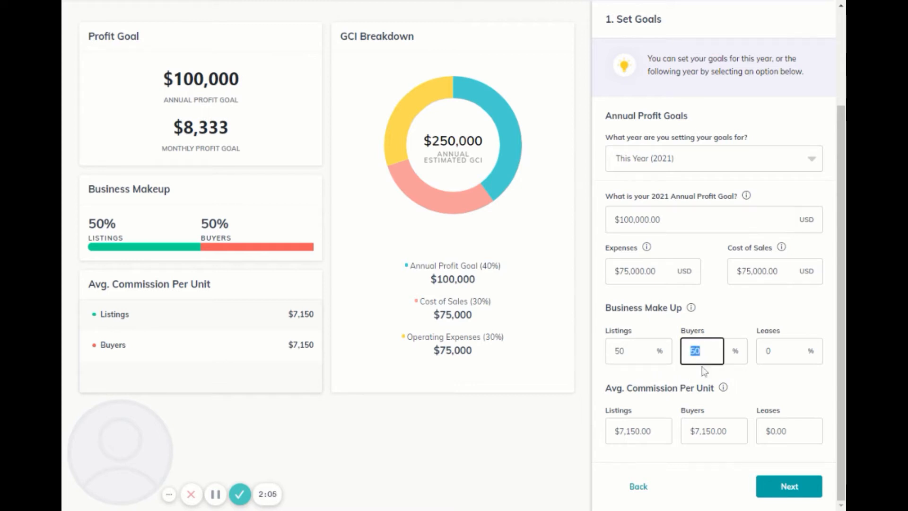
{"action": "type", "text": "60"}
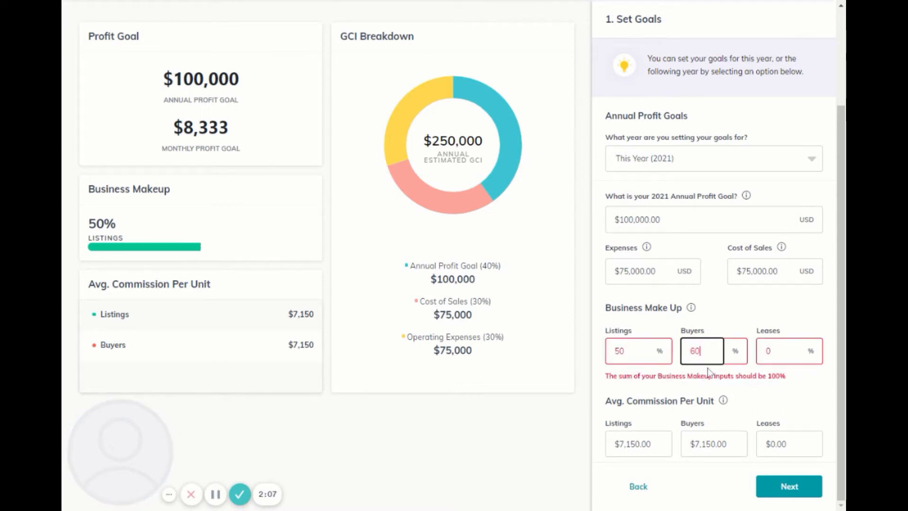
{"action": "key", "text": "shift+Tab"}
{"action": "type", "text": "40"}
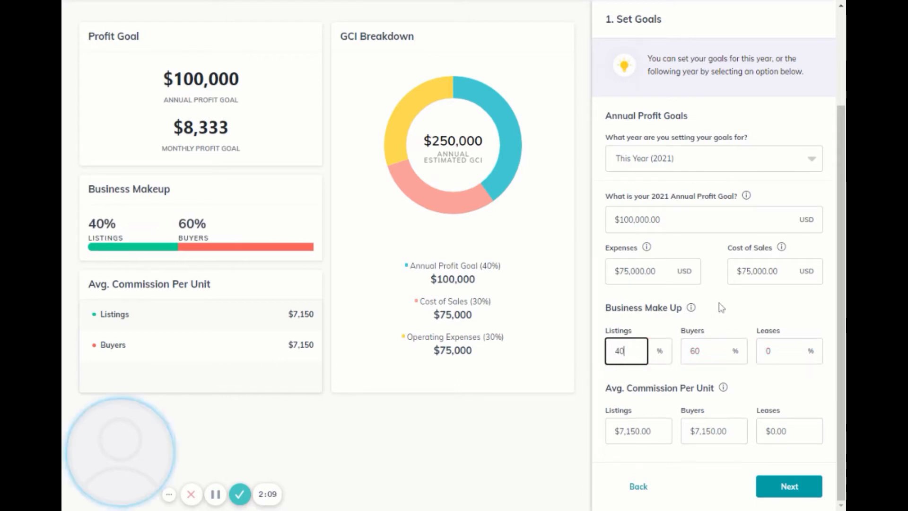
{"action": "left_click", "coordinate": [721, 308]}
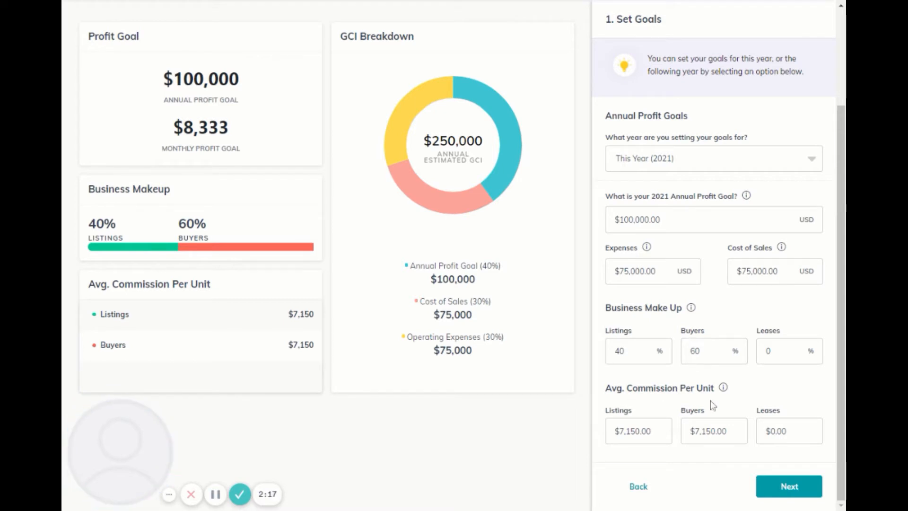
Step: Set the average commission per unit to $6,500 for both listings and buyers, and continue to the conversion rates
{"action": "mouse_move", "coordinate": [724, 390]}
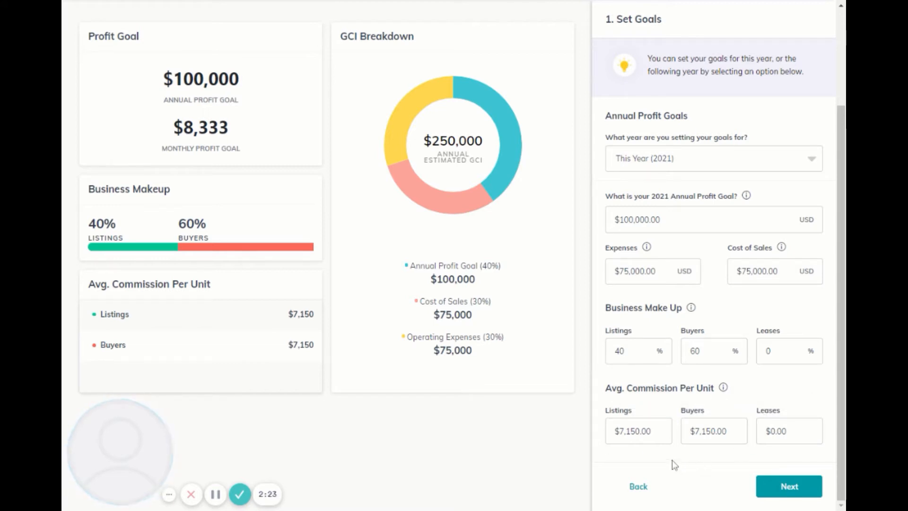
{"action": "left_click_drag", "start_coordinate": [652, 431], "coordinate": [613, 433]}
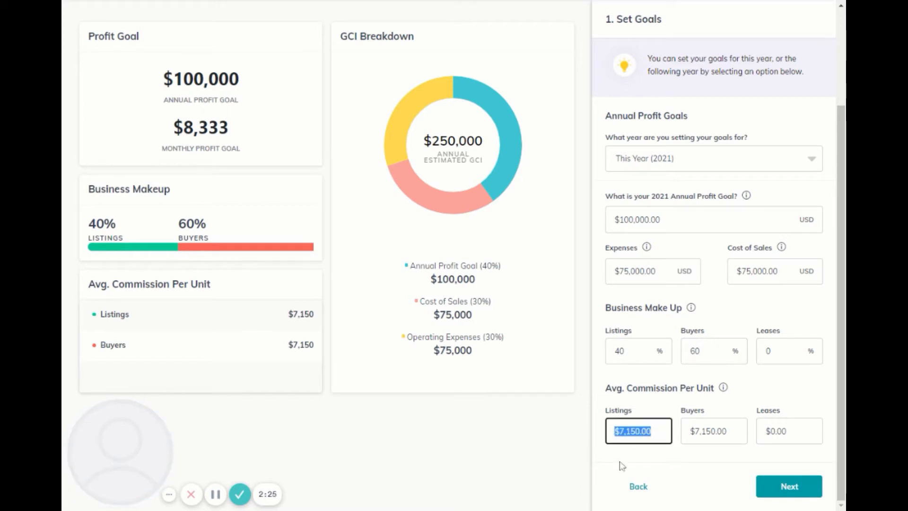
{"action": "type", "text": "6500"}
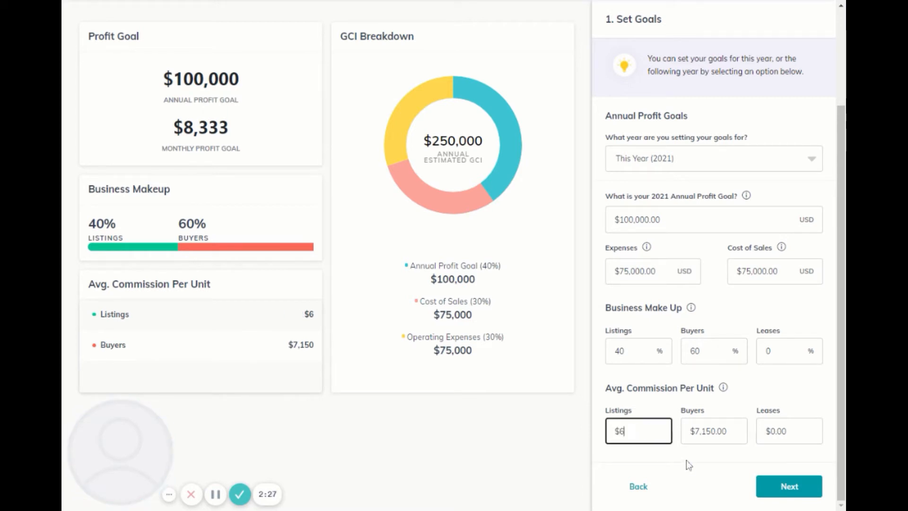
{"action": "key", "text": "Tab"}
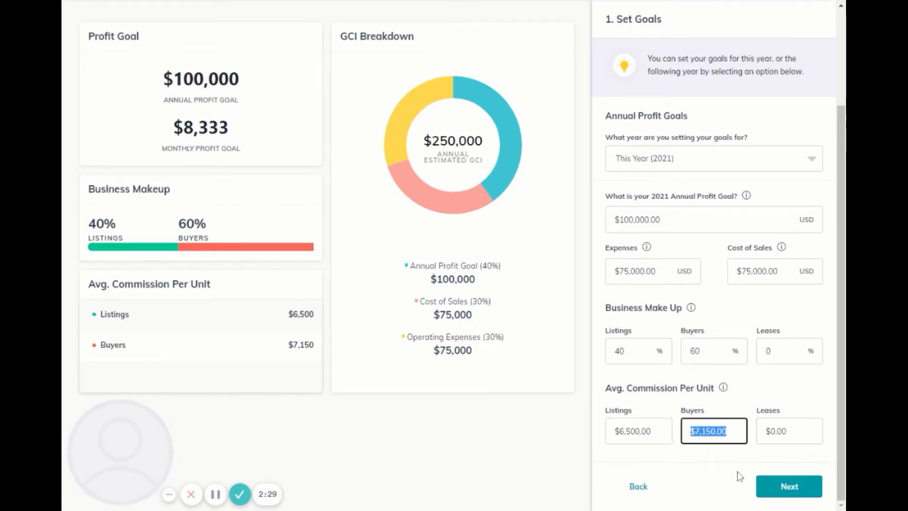
{"action": "type", "text": "6500"}
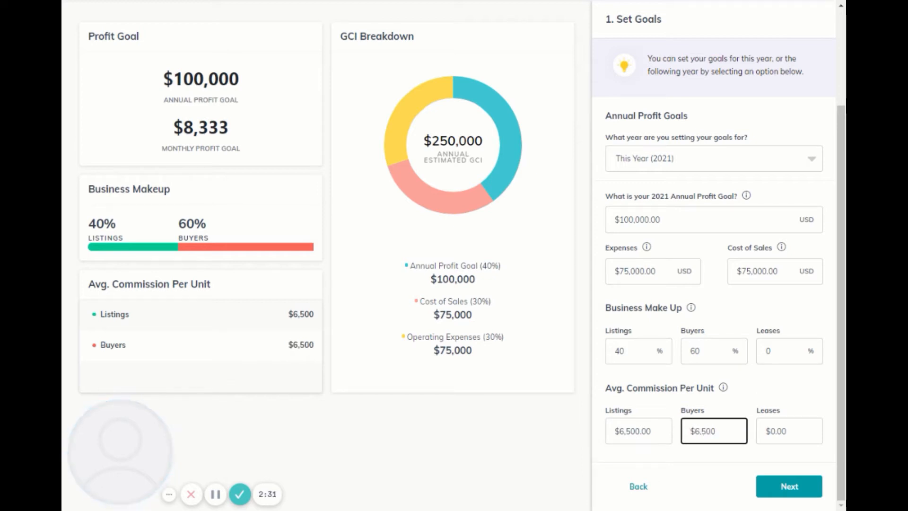
{"action": "left_click", "coordinate": [796, 493]}
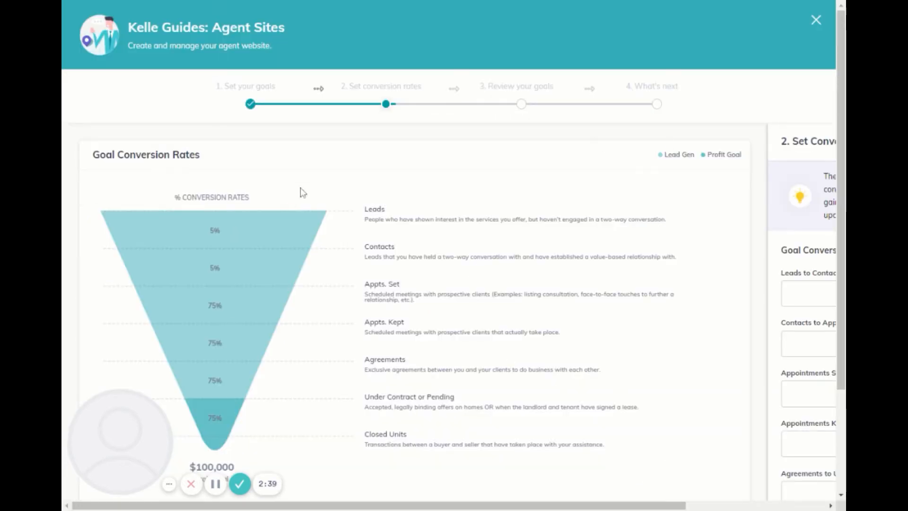
Step: Set the Under Contract or Pending to Closed Units conversion rate to 80%
{"action": "left_click_drag", "start_coordinate": [380, 505], "coordinate": [520, 506]}
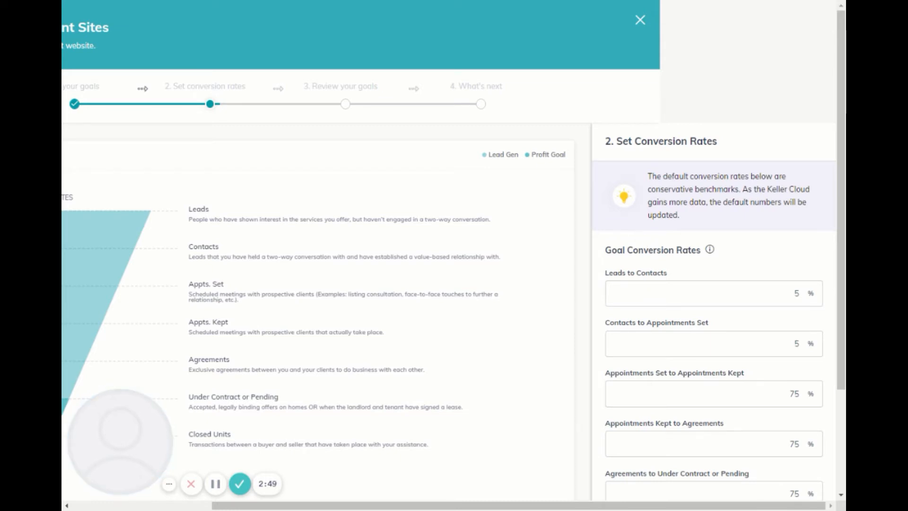
{"action": "scroll", "coordinate": [726, 277], "scroll_direction": "down", "scroll_amount": 1}
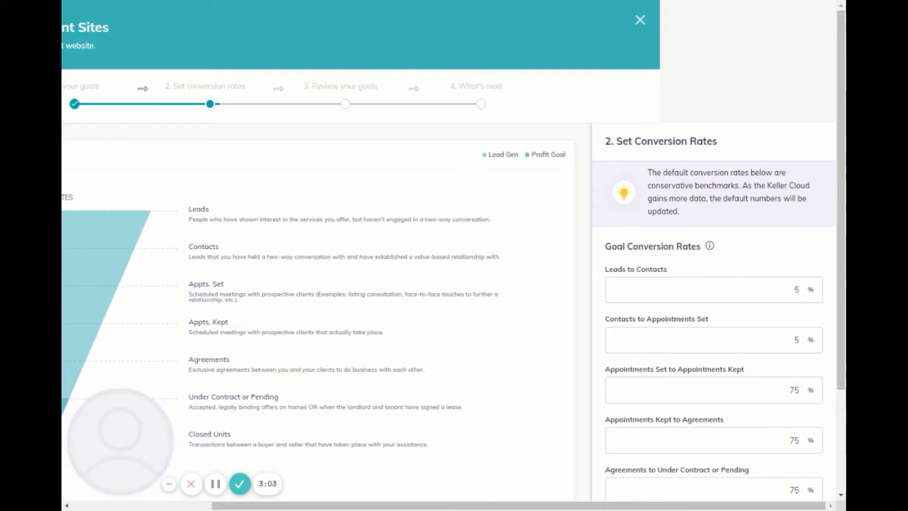
{"action": "left_click_drag", "start_coordinate": [793, 290], "coordinate": [809, 297]}
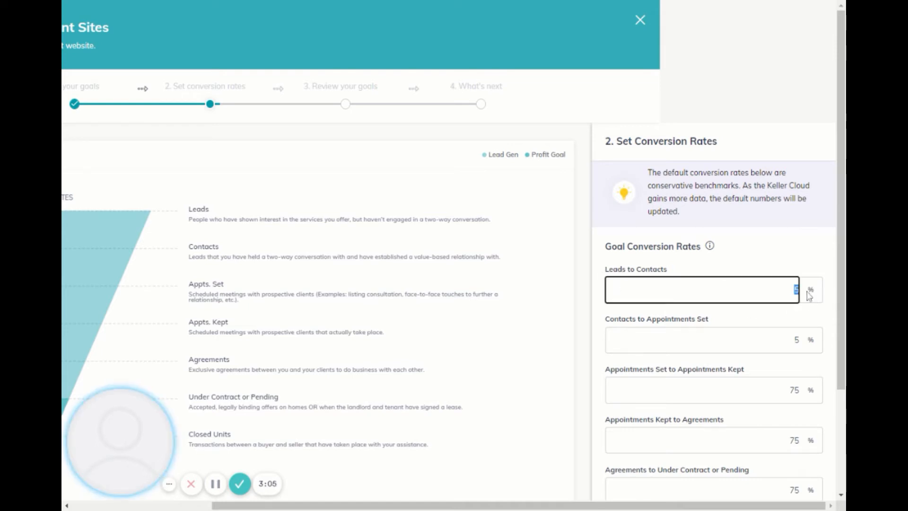
{"action": "left_click", "coordinate": [773, 255]}
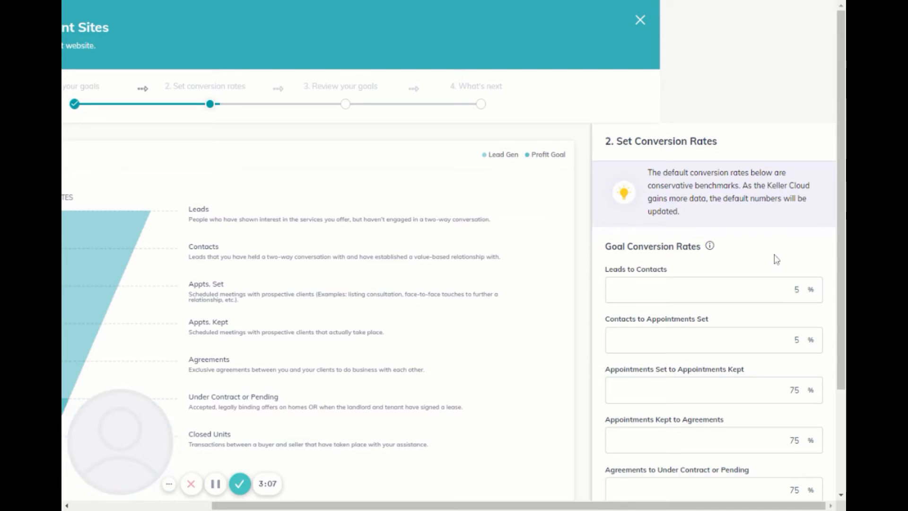
{"action": "scroll", "coordinate": [749, 331], "scroll_direction": "down", "scroll_amount": 3}
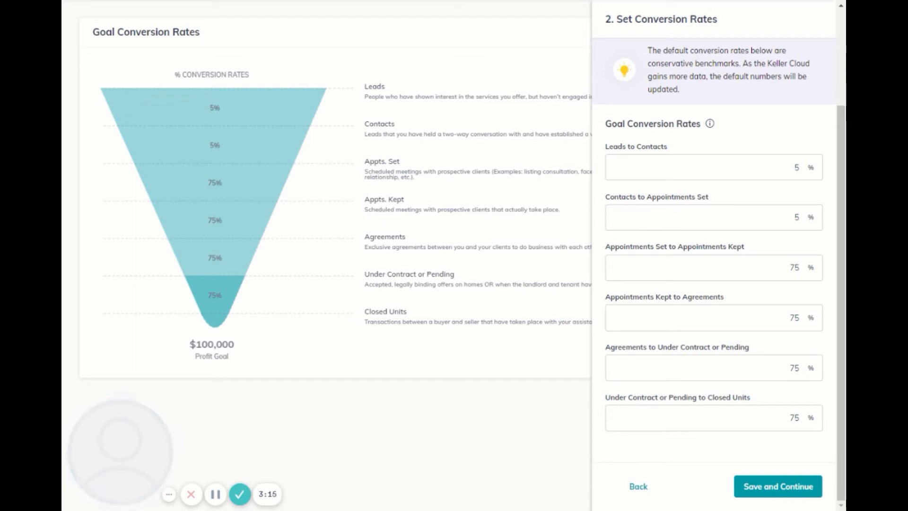
{"action": "double_click", "coordinate": [802, 420]}
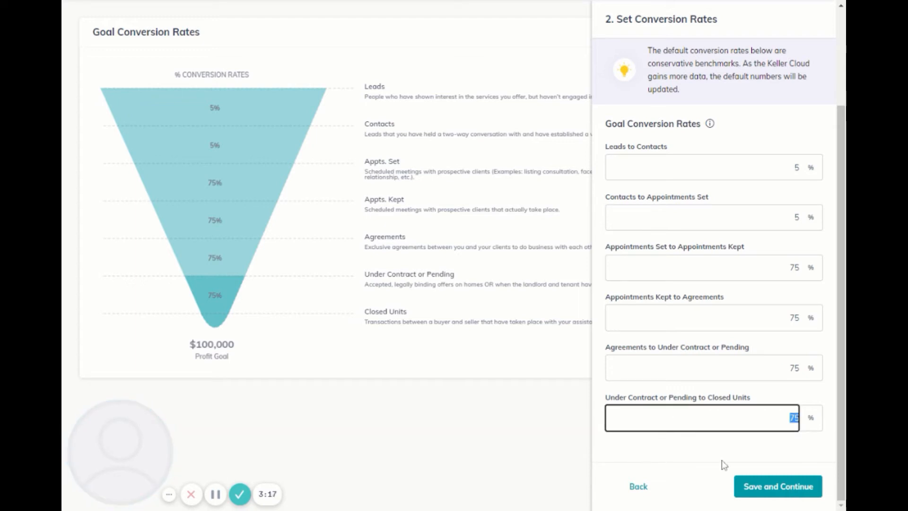
{"action": "type", "text": "80"}
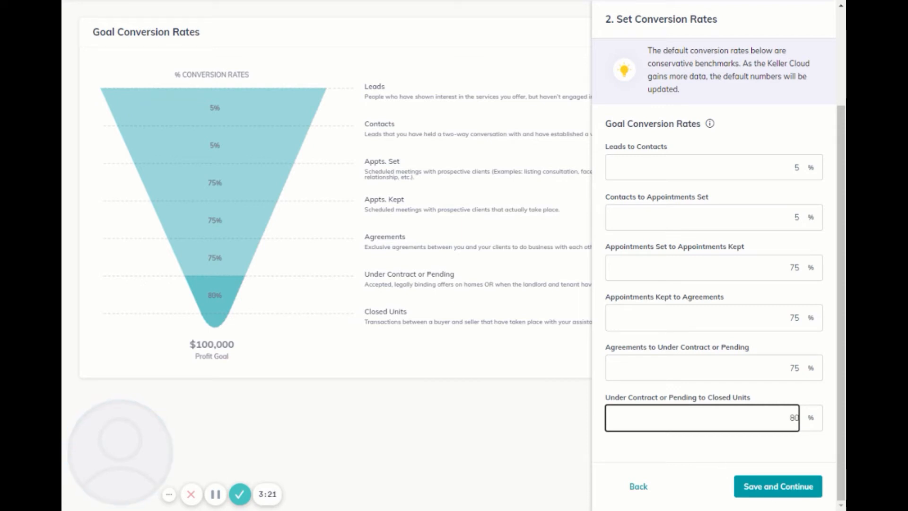
{"action": "key", "text": "shift+Tab"}
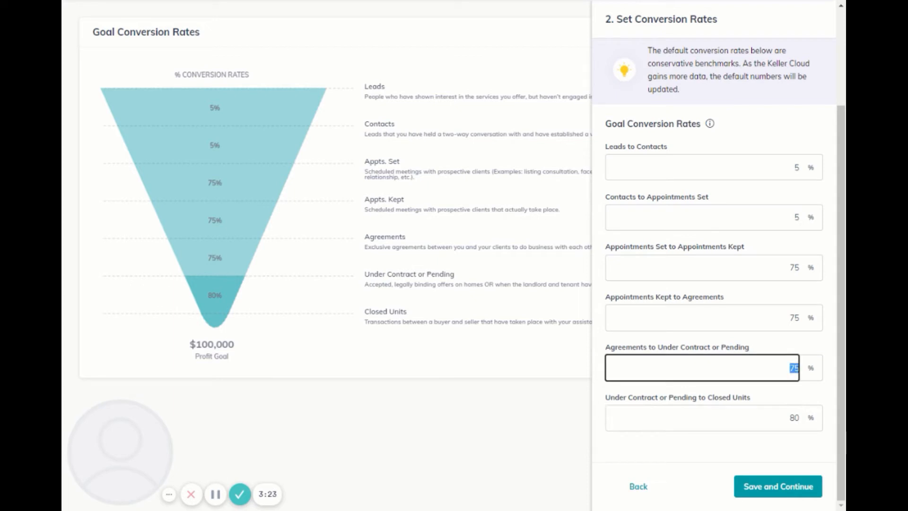
{"action": "left_click", "coordinate": [791, 350]}
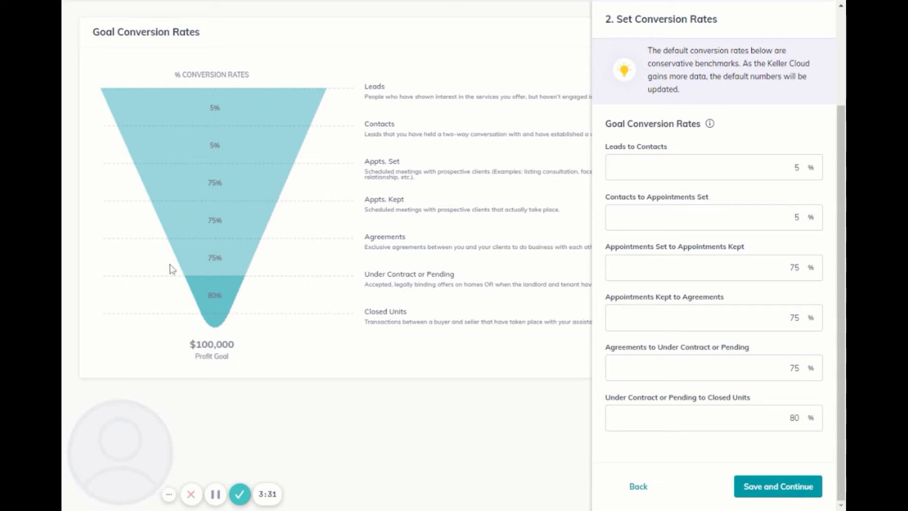
Step: Try to save the conversion rates and continue to the goal review
{"action": "left_click", "coordinate": [780, 495]}
{"action": "scroll", "coordinate": [700, 201], "scroll_direction": "up", "scroll_amount": 1}
{"action": "scroll", "coordinate": [714, 283], "scroll_direction": "down", "scroll_amount": 1}
{"action": "left_click", "coordinate": [794, 492]}
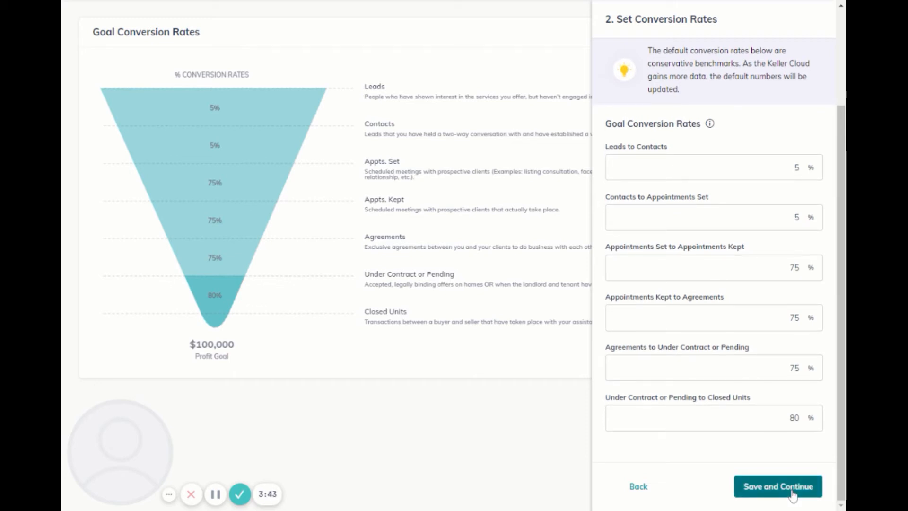
{"action": "scroll", "coordinate": [714, 265], "scroll_direction": "up", "scroll_amount": 1}
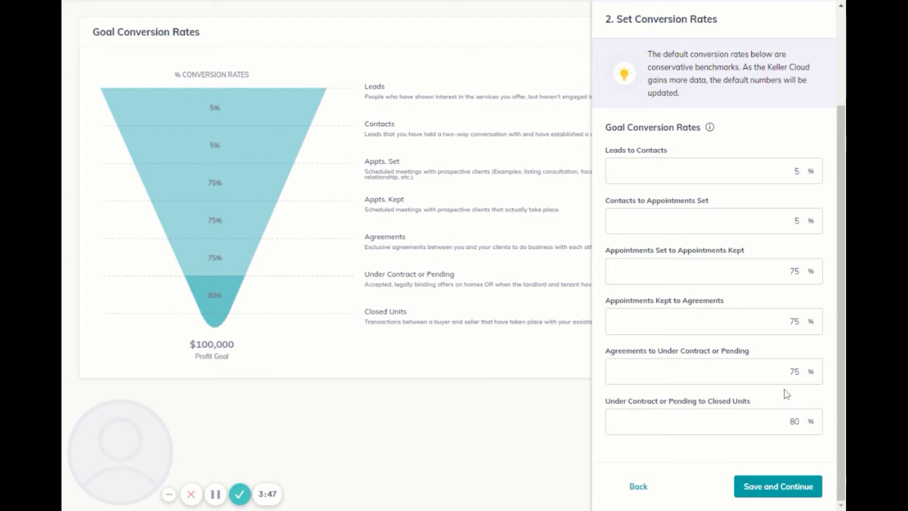
Step: Return to the Set Goals stage, save it again, and save the conversion rates to reach the goal review
{"action": "left_click", "coordinate": [649, 494]}
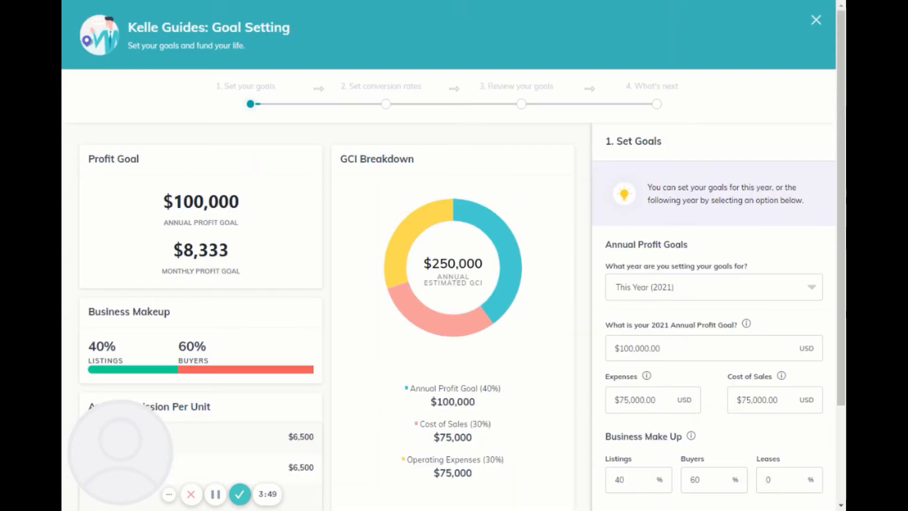
{"action": "scroll", "coordinate": [688, 410], "scroll_direction": "down", "scroll_amount": 3}
{"action": "left_click", "coordinate": [799, 487]}
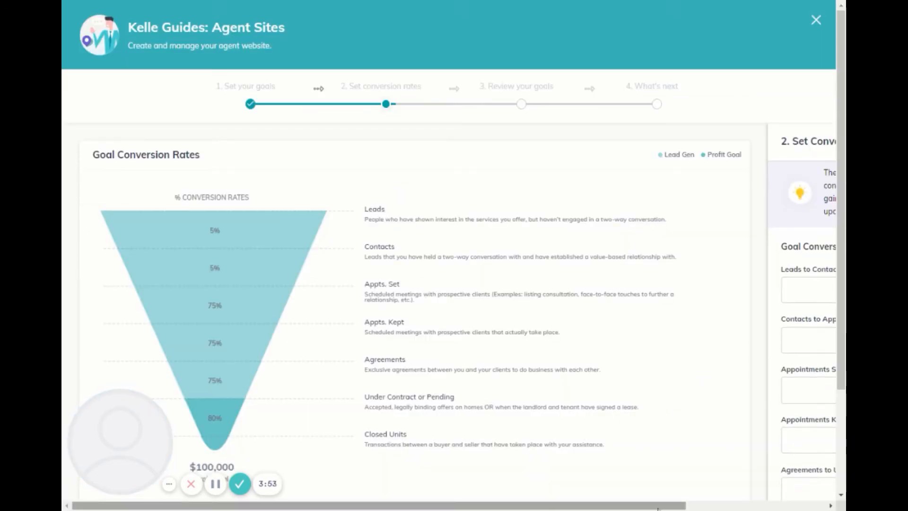
{"action": "scroll", "coordinate": [780, 442], "scroll_direction": "down", "scroll_amount": 3}
{"action": "left_click", "coordinate": [785, 490]}
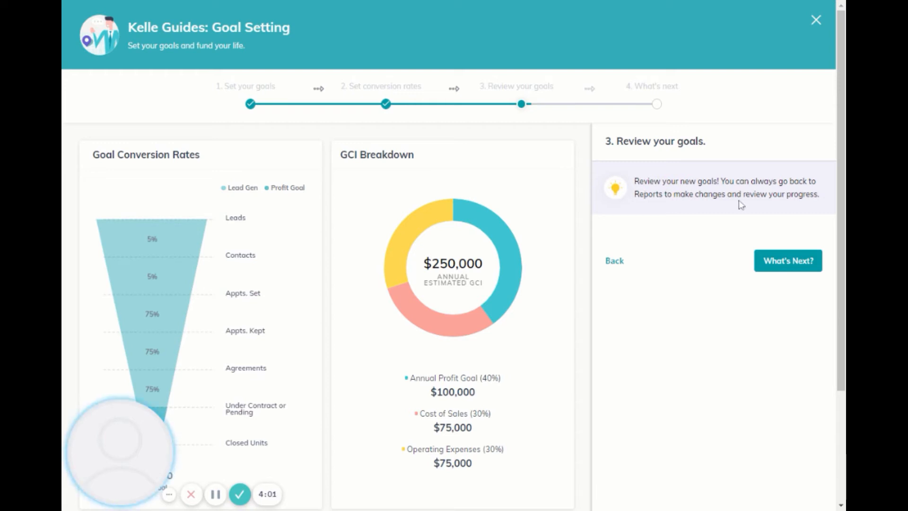
Step: Review the summary of conversion rates, GCI breakdown, business make-up and average commission, and try to proceed to What's Next
{"action": "scroll", "coordinate": [423, 328], "scroll_direction": "down", "scroll_amount": 3}
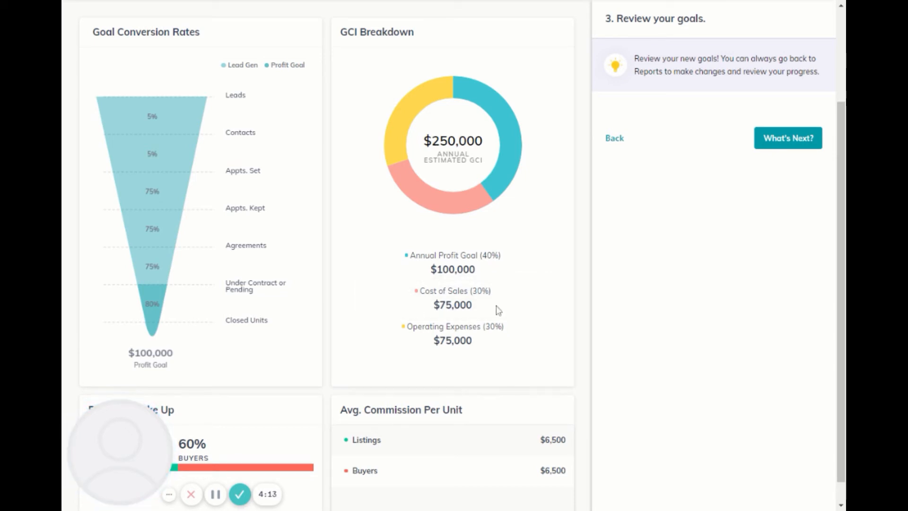
{"action": "scroll", "coordinate": [478, 334], "scroll_direction": "down", "scroll_amount": 1}
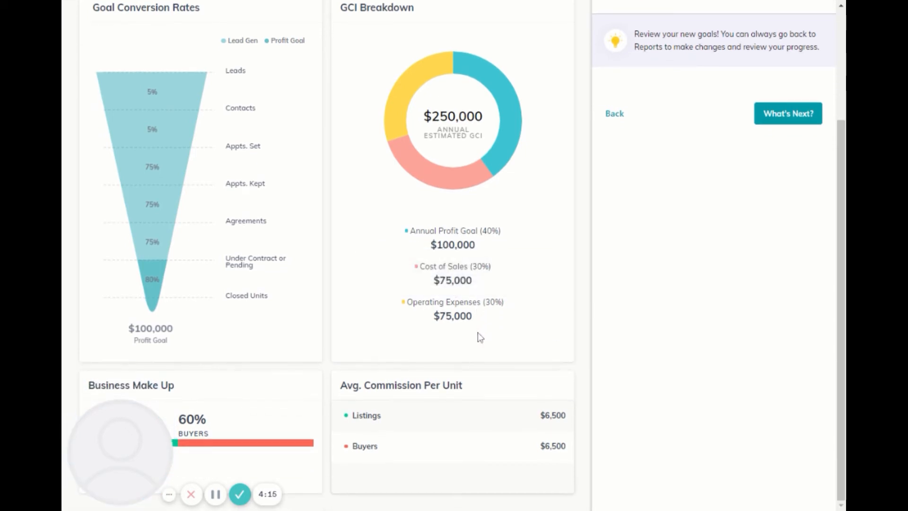
{"action": "left_click_drag", "start_coordinate": [117, 441], "coordinate": [668, 438]}
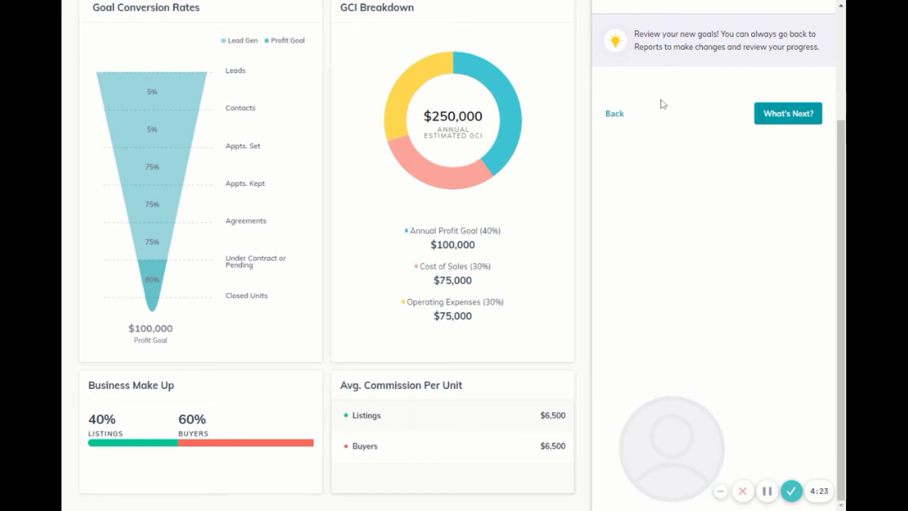
{"action": "scroll", "coordinate": [664, 104], "scroll_direction": "up", "scroll_amount": 3}
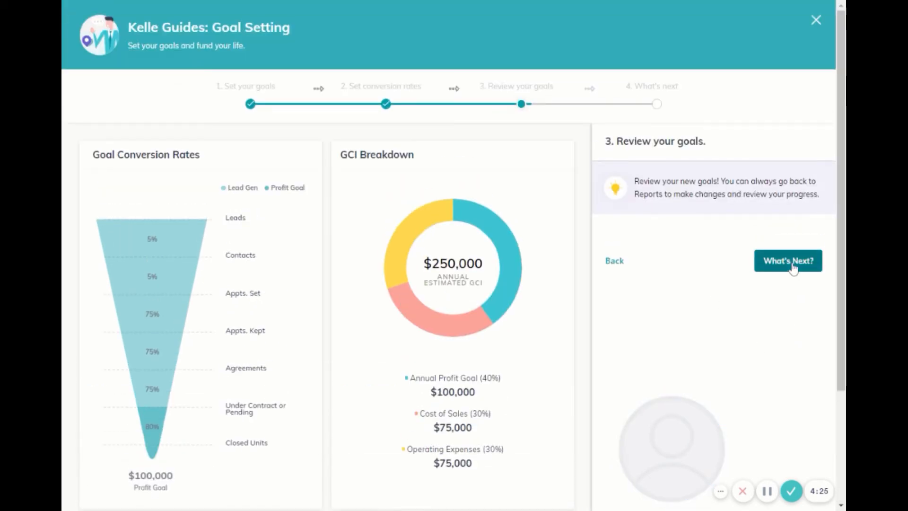
{"action": "left_click", "coordinate": [792, 266]}
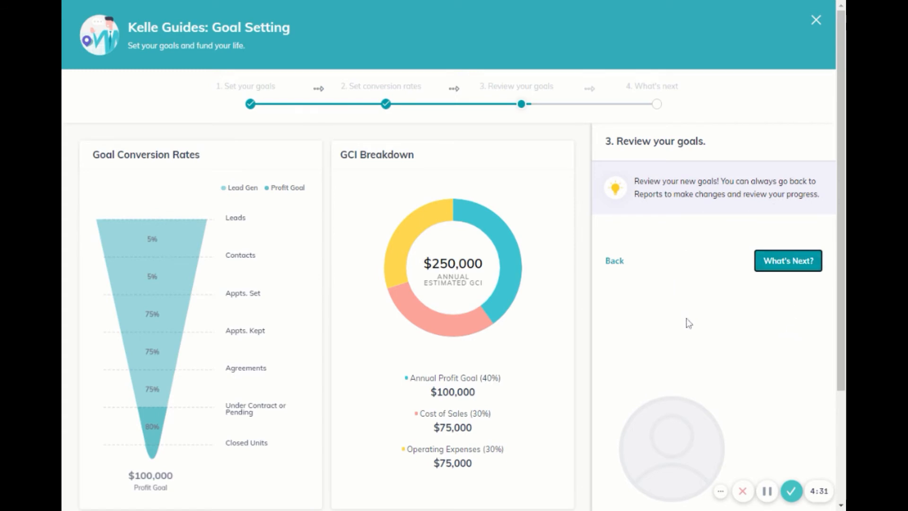
Step: Go back to the conversion rates, save them again, and proceed through the goal review to What's Next
{"action": "left_click", "coordinate": [615, 265]}
{"action": "scroll", "coordinate": [752, 406], "scroll_direction": "right", "scroll_amount": 3}
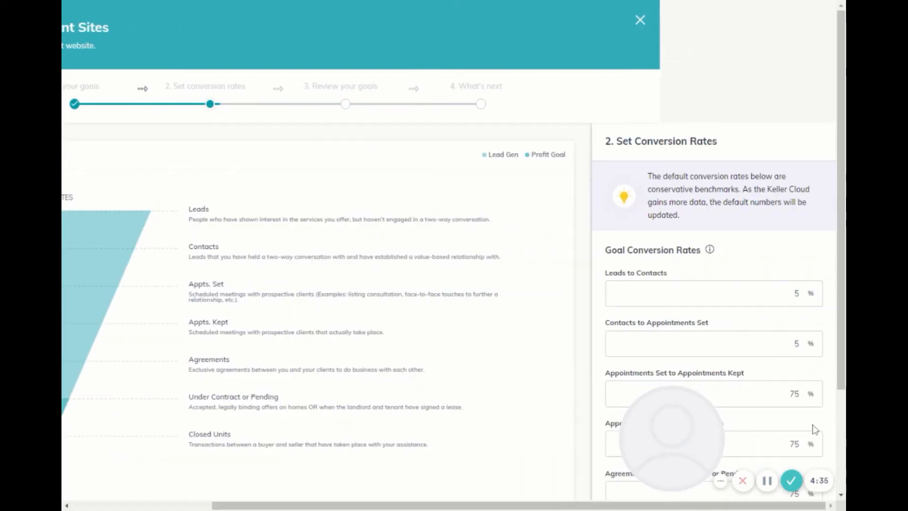
{"action": "scroll", "coordinate": [818, 434], "scroll_direction": "down", "scroll_amount": 3}
{"action": "scroll", "coordinate": [818, 433], "scroll_direction": "left", "scroll_amount": 3}
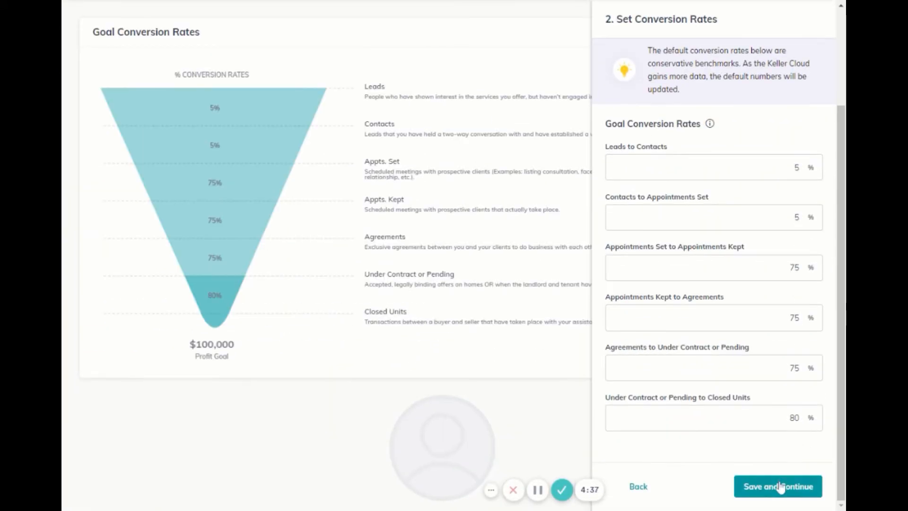
{"action": "left_click", "coordinate": [778, 484]}
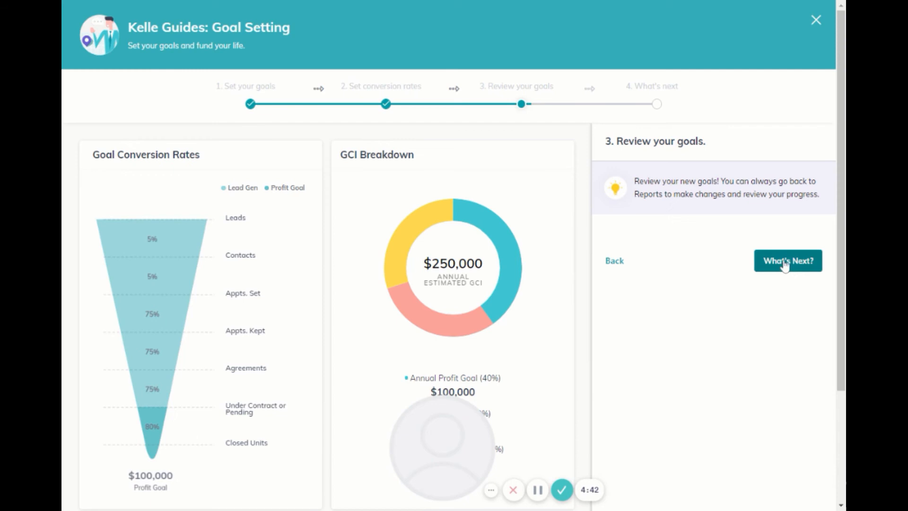
{"action": "left_click", "coordinate": [785, 263]}
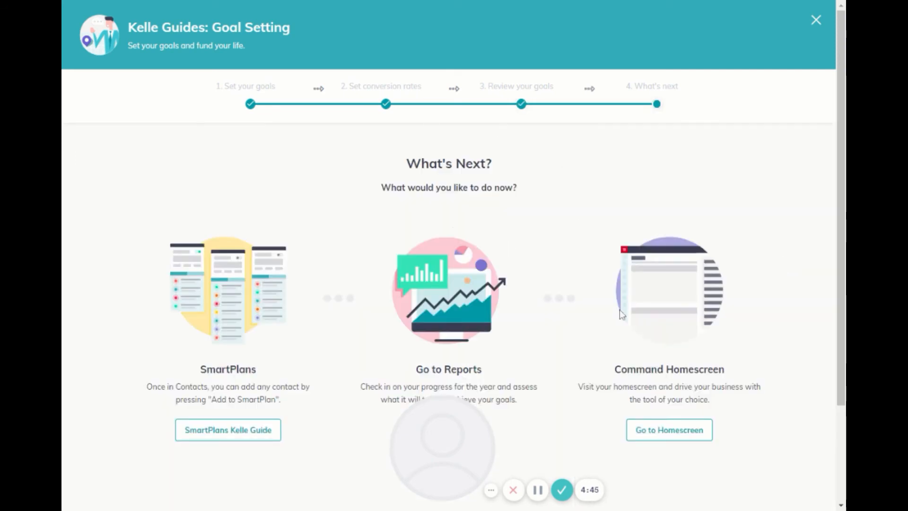
Step: Look over the What's Next options and leave the guide for the Command home page
{"action": "scroll", "coordinate": [395, 295], "scroll_direction": "down", "scroll_amount": 3}
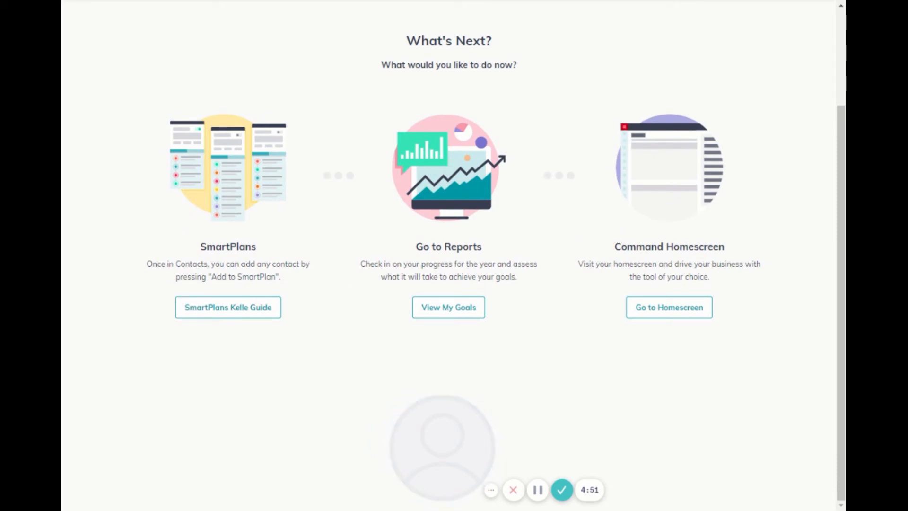
{"action": "scroll", "coordinate": [721, 278], "scroll_direction": "up", "scroll_amount": 3}
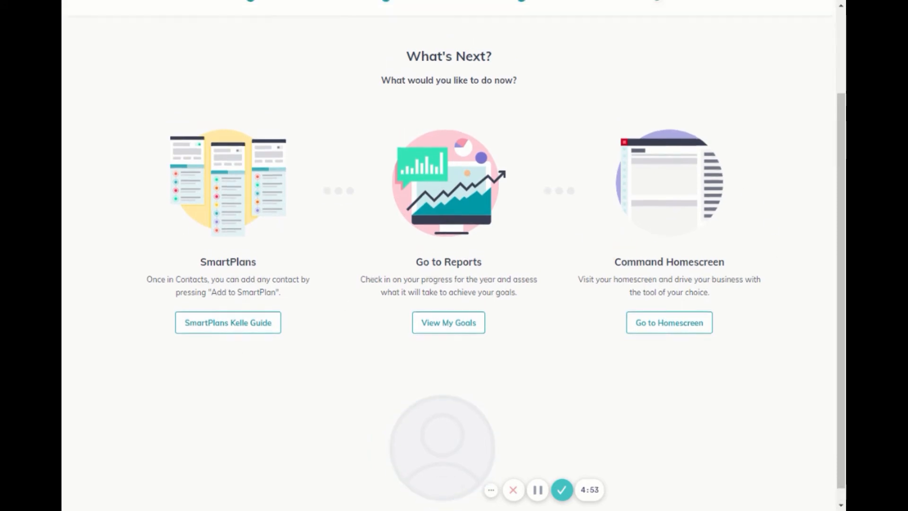
{"action": "scroll", "coordinate": [702, 252], "scroll_direction": "down", "scroll_amount": 3}
{"action": "scroll", "coordinate": [702, 251], "scroll_direction": "up", "scroll_amount": 3}
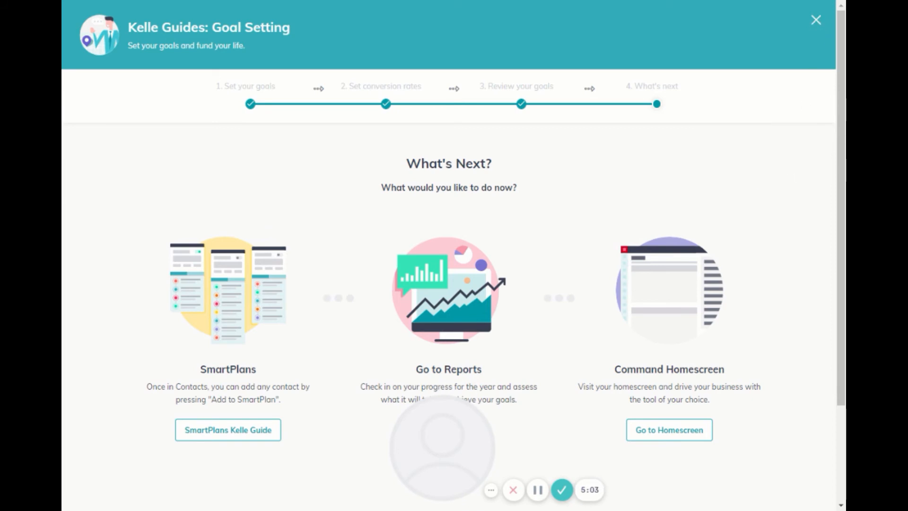
{"action": "key", "text": "F5"}
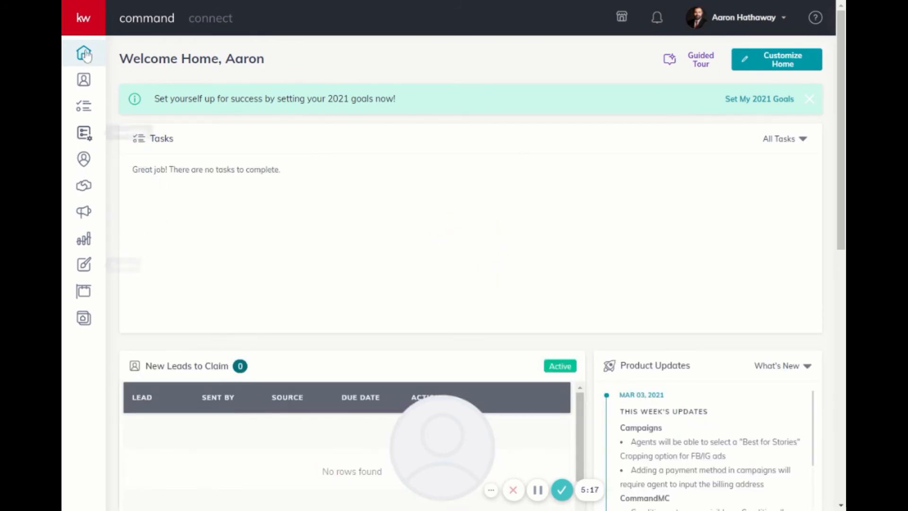
{"action": "left_click", "coordinate": [83, 18]}
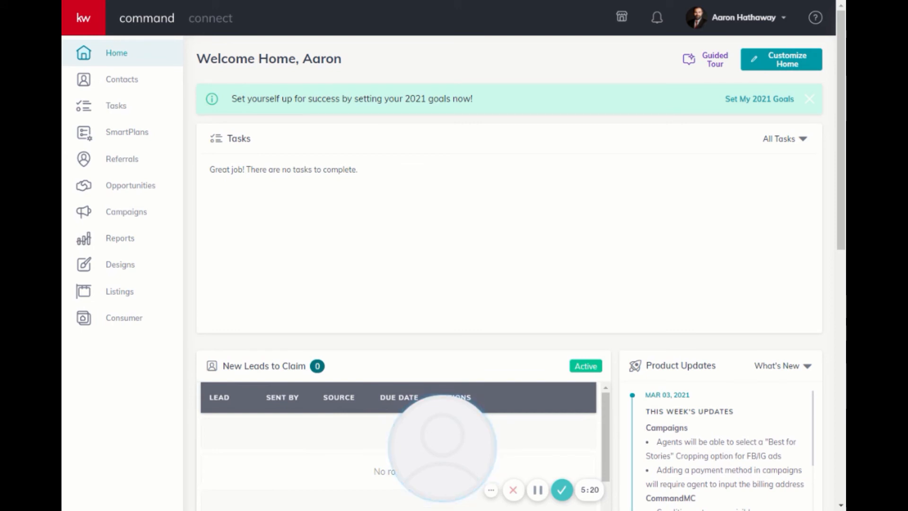
Step: Open the Goals page in Reports
{"action": "left_click", "coordinate": [108, 238]}
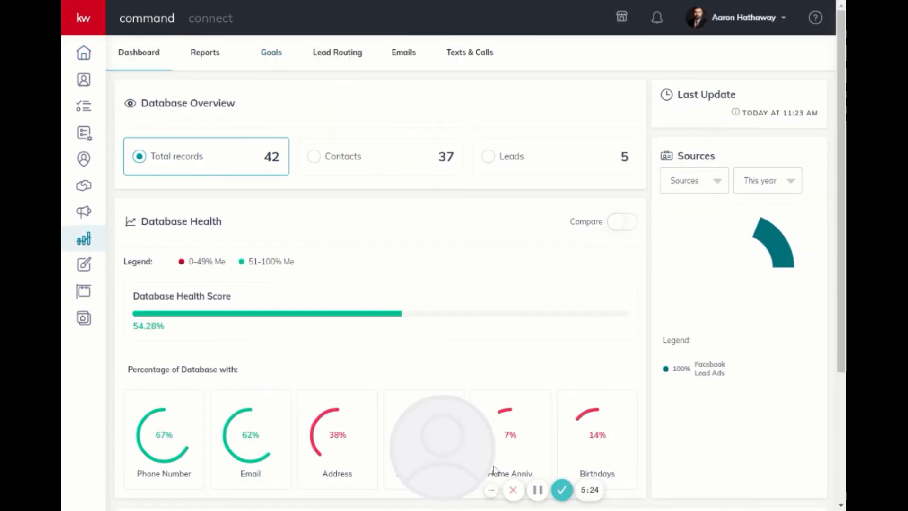
{"action": "left_click", "coordinate": [272, 53]}
{"action": "left_click_drag", "start_coordinate": [435, 461], "coordinate": [132, 455]}
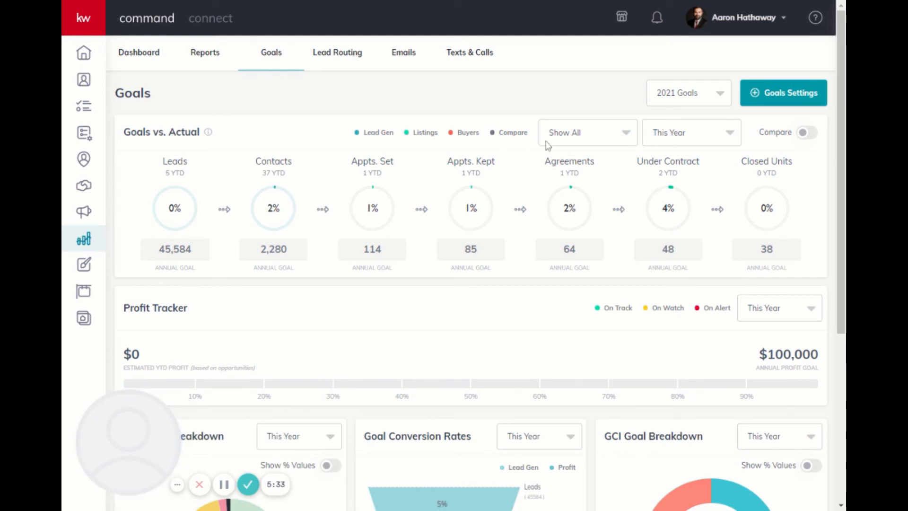
Step: Check the Goals vs. Actual filters and compare the year-to-date agreements with their annual goal
{"action": "left_click", "coordinate": [604, 142]}
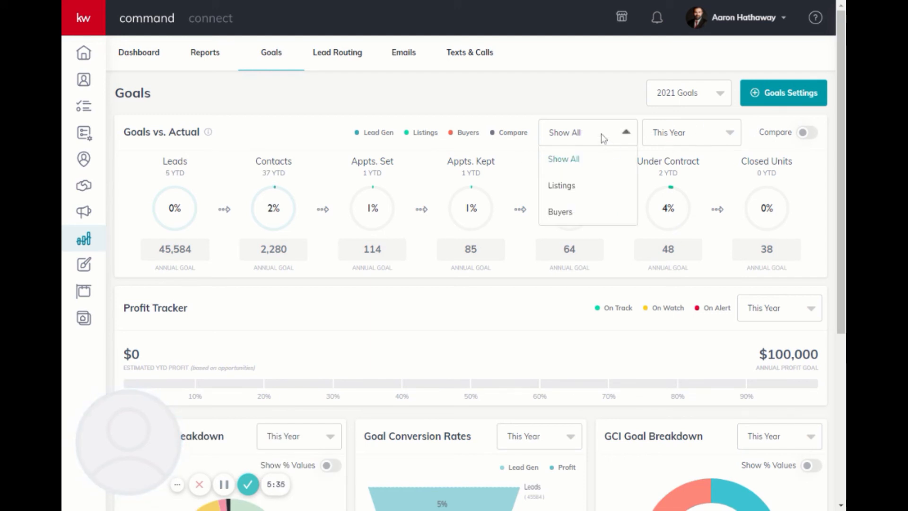
{"action": "left_click", "coordinate": [696, 138]}
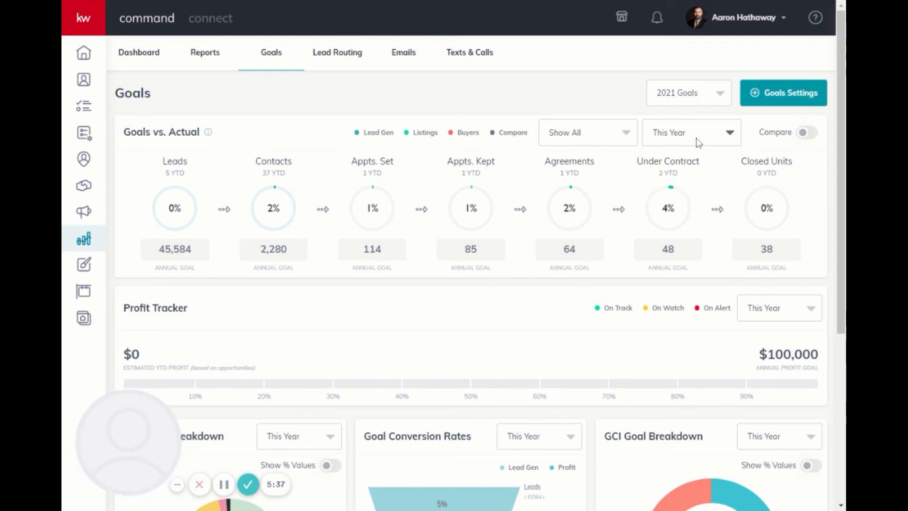
{"action": "left_click", "coordinate": [696, 138]}
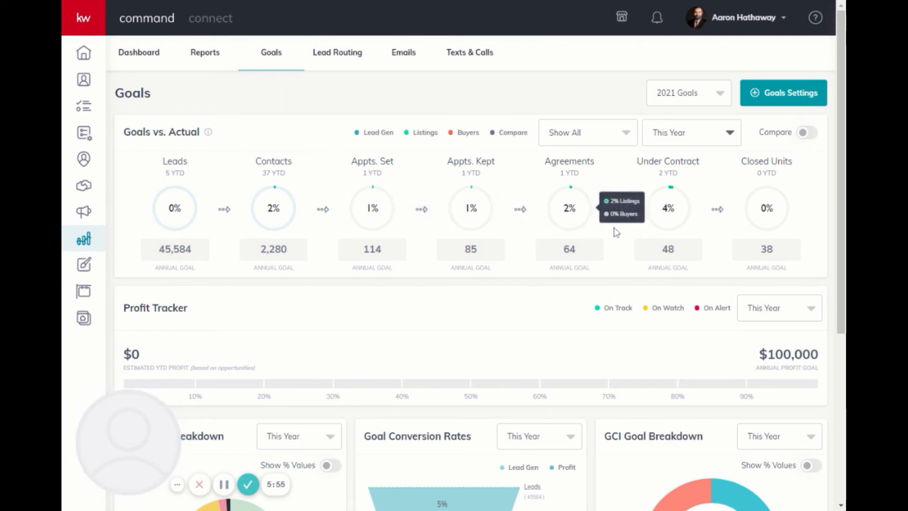
{"action": "double_click", "coordinate": [565, 173]}
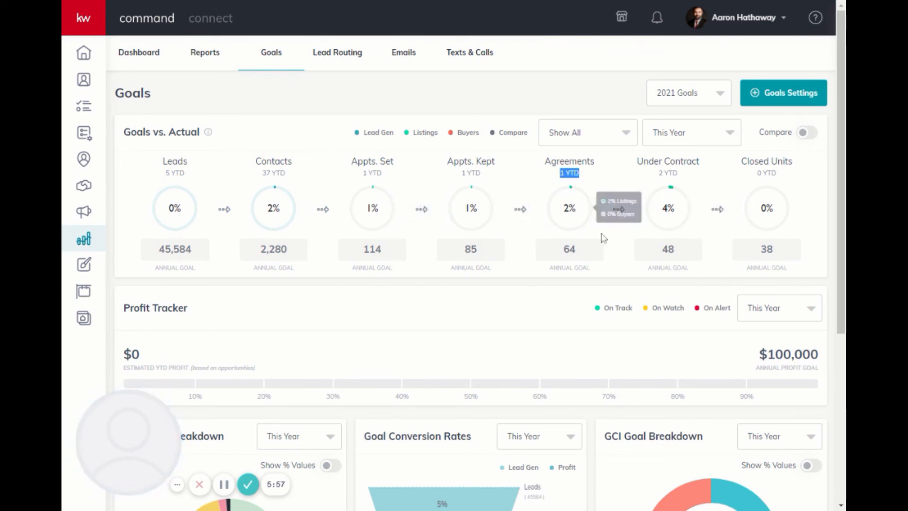
{"action": "double_click", "coordinate": [573, 249]}
{"action": "left_click", "coordinate": [639, 246]}
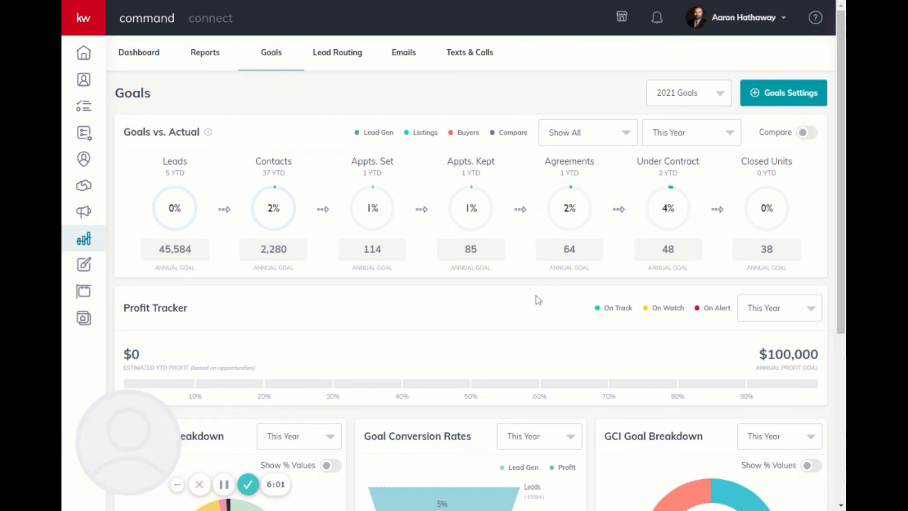
Step: Examine the Profit Tracker, Activities Breakdown, Goal Conversion Rates and GCI Goal Breakdown charts
{"action": "scroll", "coordinate": [538, 299], "scroll_direction": "down", "scroll_amount": 5}
{"action": "scroll", "coordinate": [671, 142], "scroll_direction": "up", "scroll_amount": 1}
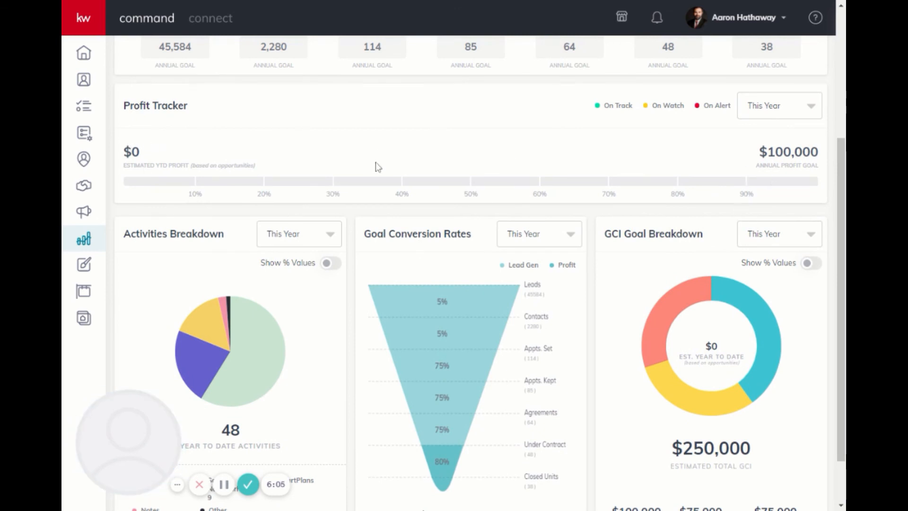
{"action": "scroll", "coordinate": [375, 165], "scroll_direction": "down", "scroll_amount": 1}
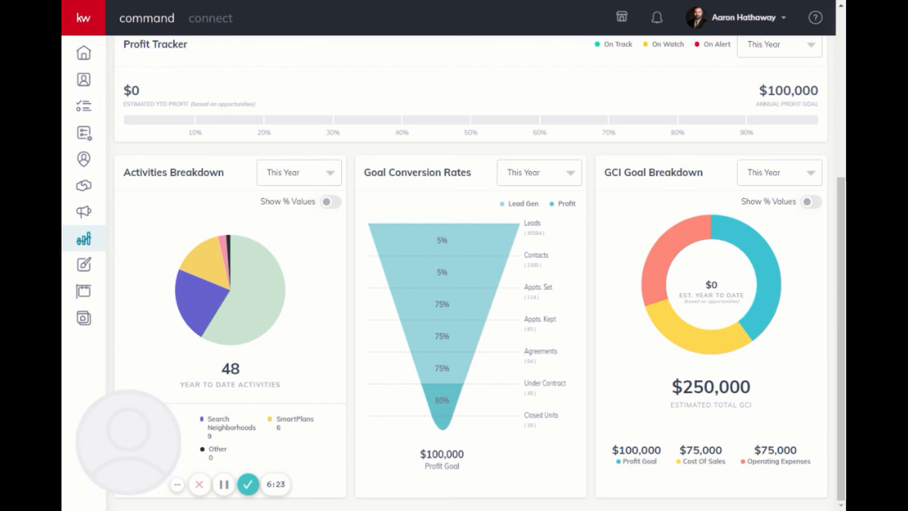
{"action": "scroll", "coordinate": [614, 308], "scroll_direction": "up", "scroll_amount": 5}
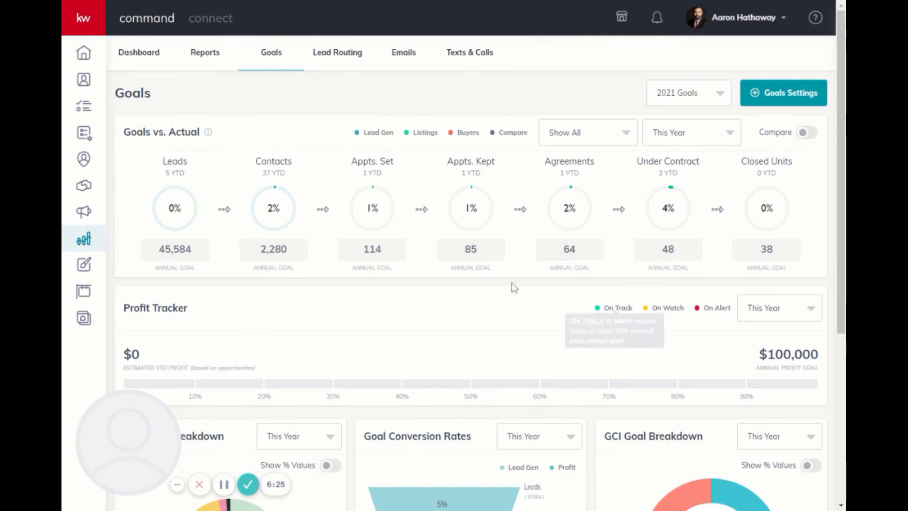